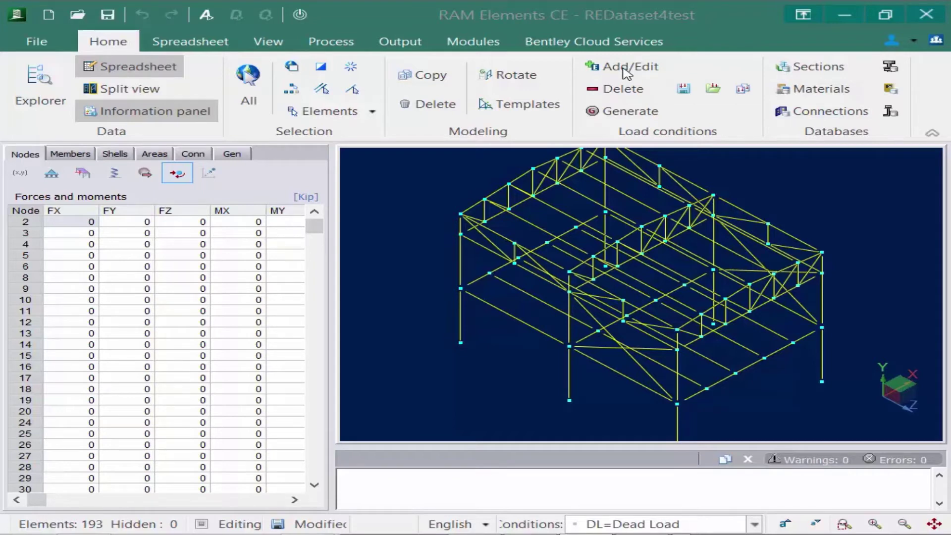
# Open the Load conditions editor, which lists only DL Dead Load, and select the empty row 2 ID cell.
pyautogui.click(627, 69)
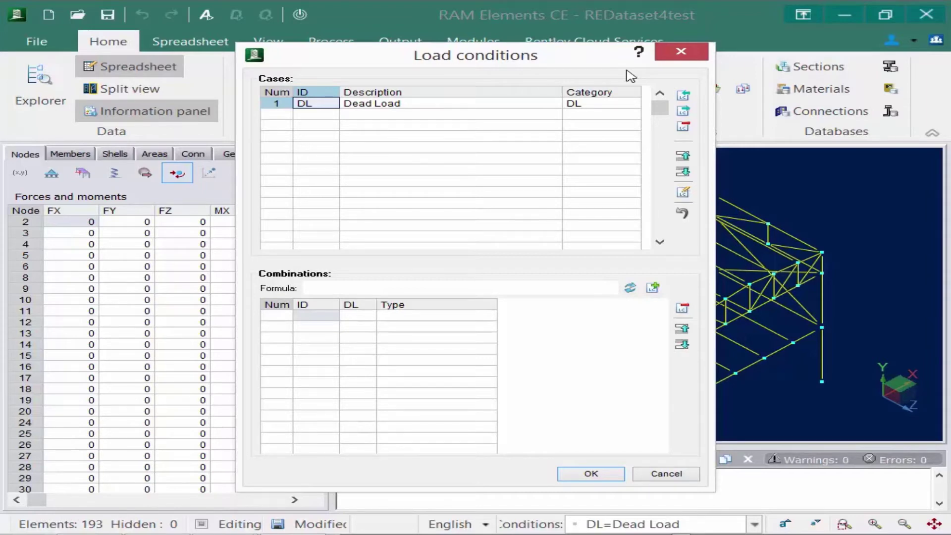
pyautogui.click(305, 115)
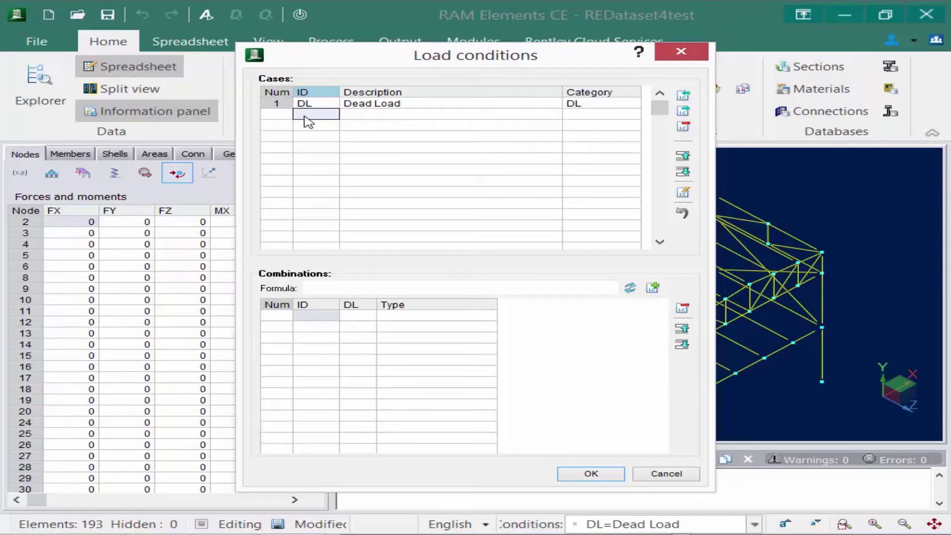
# Add load case LL 'Live Load' with category LL.
pyautogui.write('LL')
pyautogui.press('Tab')
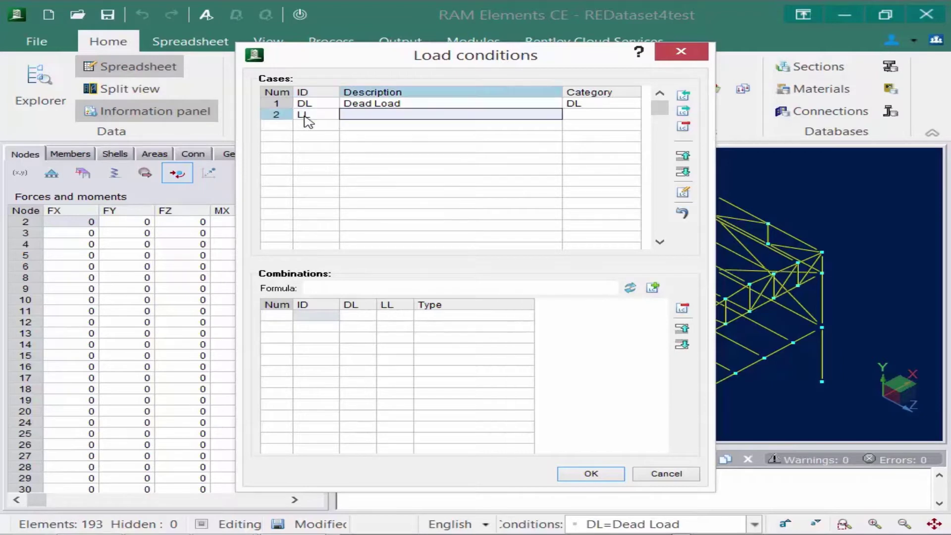
pyautogui.write('Live Load')
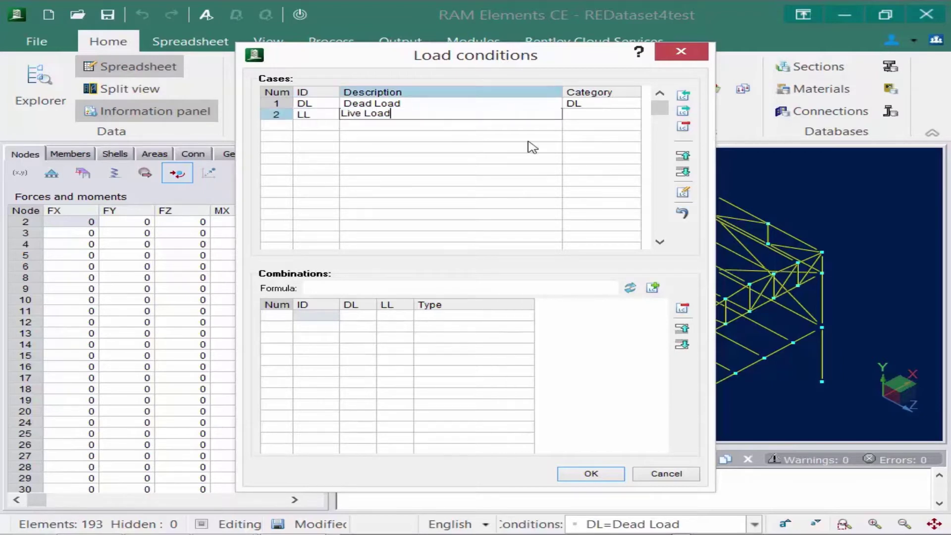
pyautogui.click(636, 118)
pyautogui.click(636, 117)
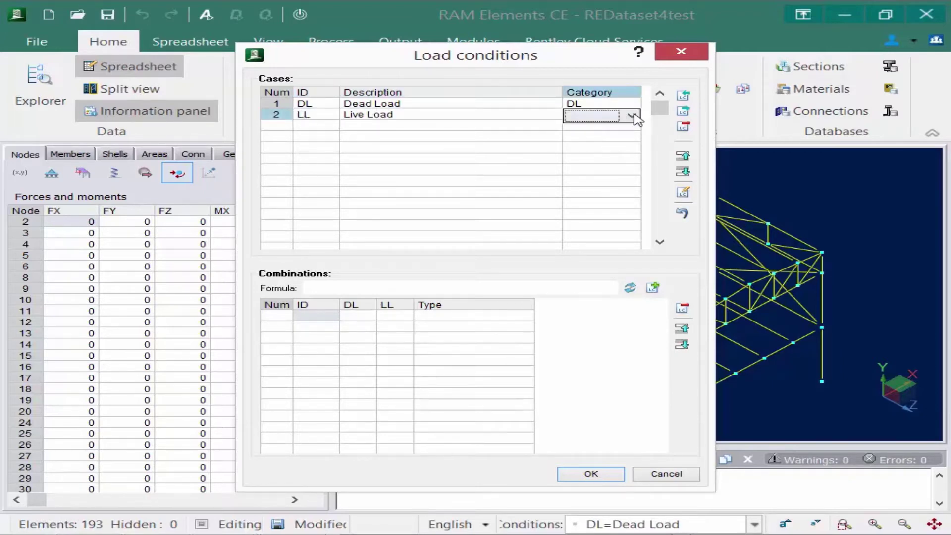
pyautogui.click(635, 116)
pyautogui.click(593, 183)
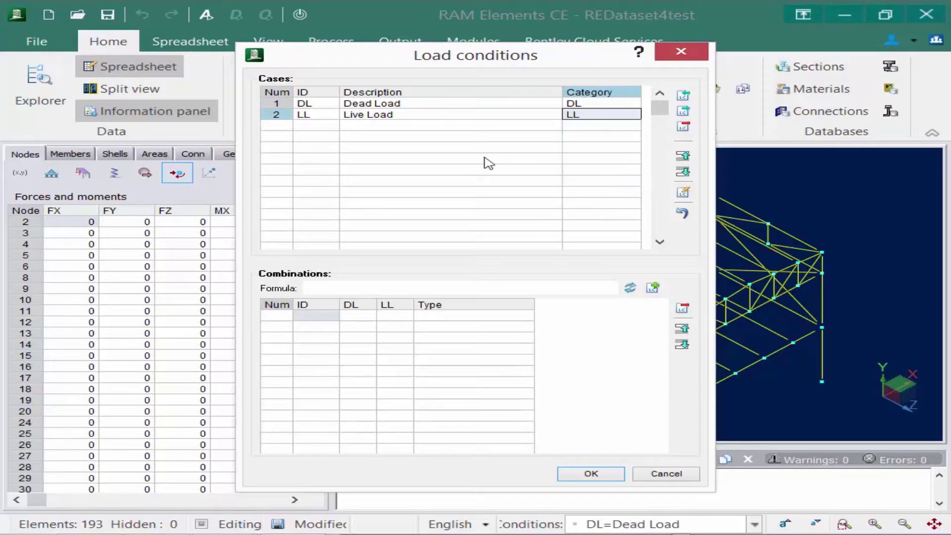
# Add load case SL 'Snow Load' with category SNOW.
pyautogui.click(316, 124)
pyautogui.write('SL')
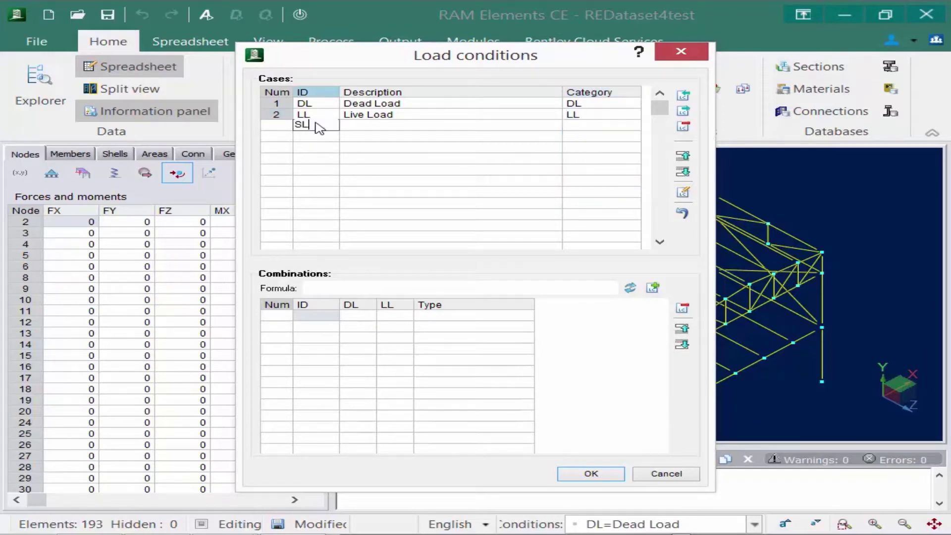
pyautogui.press('Tab')
pyautogui.write('Snow Load')
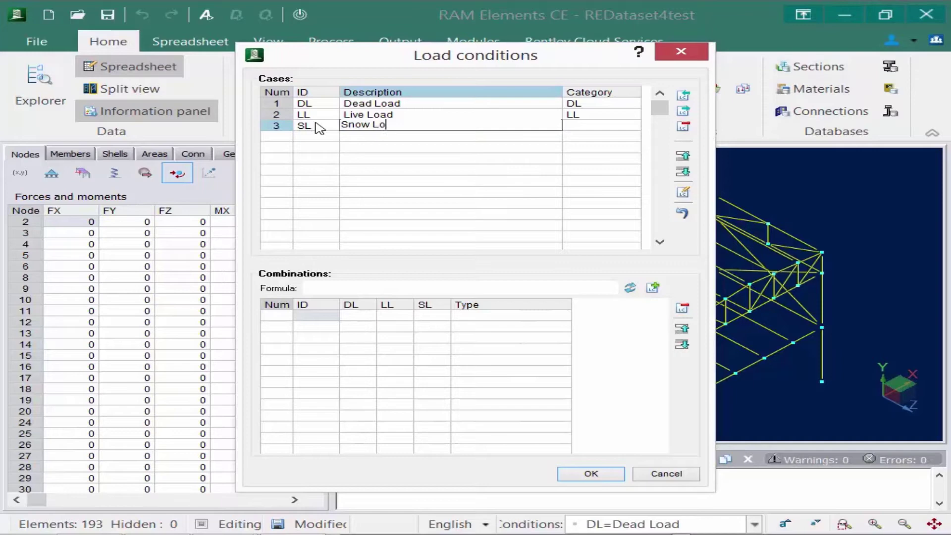
pyautogui.click(626, 127)
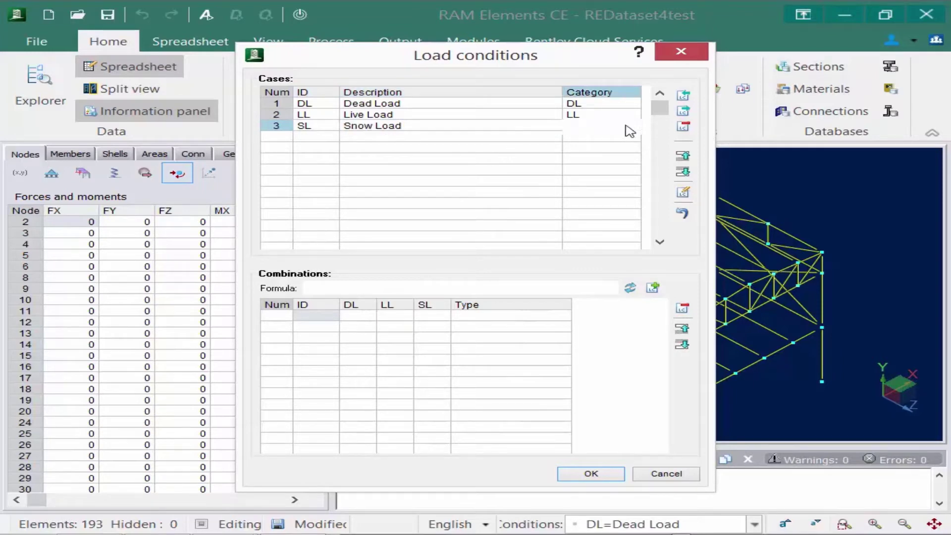
pyautogui.click(630, 128)
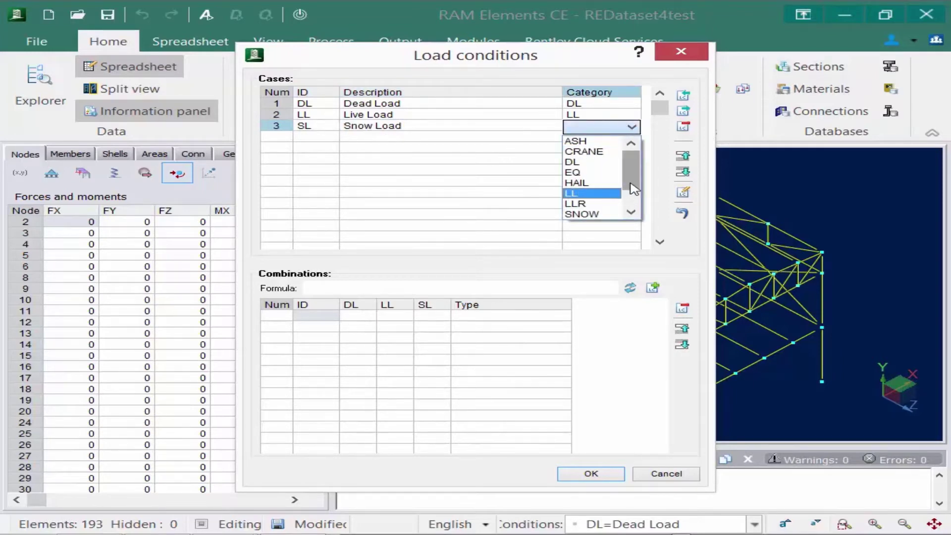
pyautogui.scroll(-1, 599, 203)
pyautogui.click(589, 203)
# Add load case WLx 'Wind Load - X' with category WIND.
pyautogui.click(323, 140)
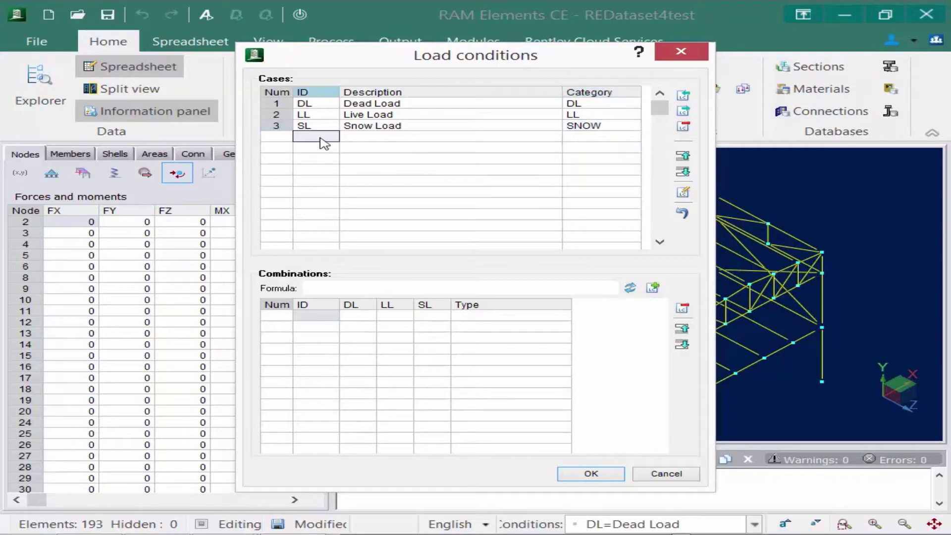
pyautogui.write('WLx')
pyautogui.press('Tab')
pyautogui.write('Wi')
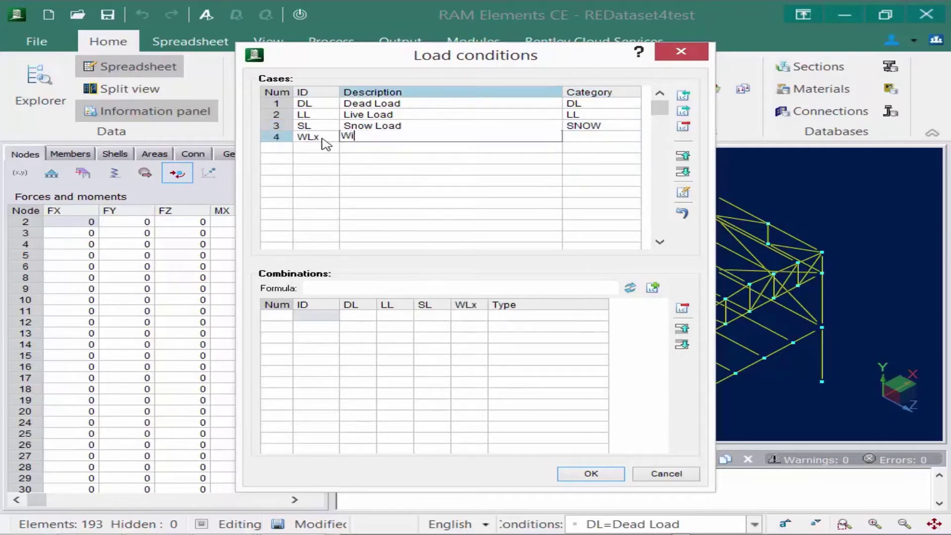
pyautogui.write('nd Load - X')
pyautogui.press('Tab')
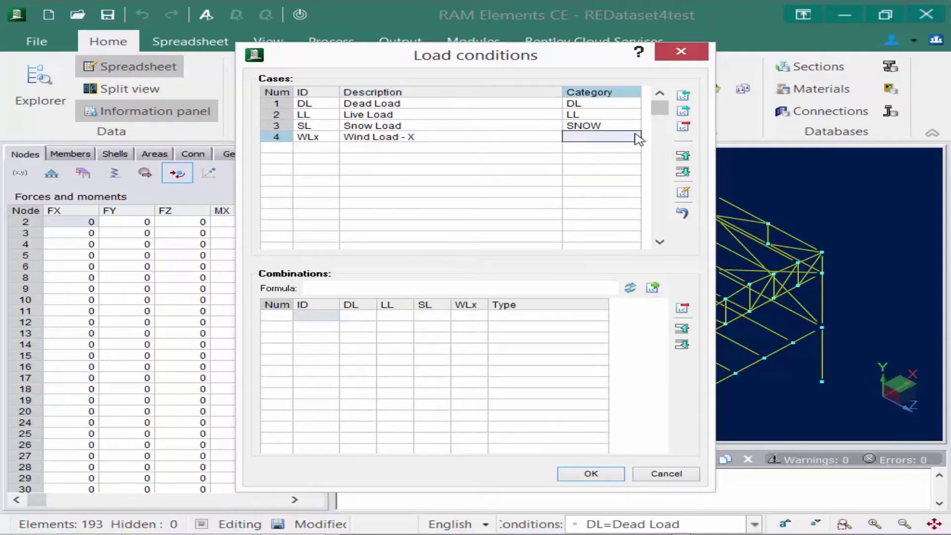
pyautogui.click(636, 137)
pyautogui.click(632, 138)
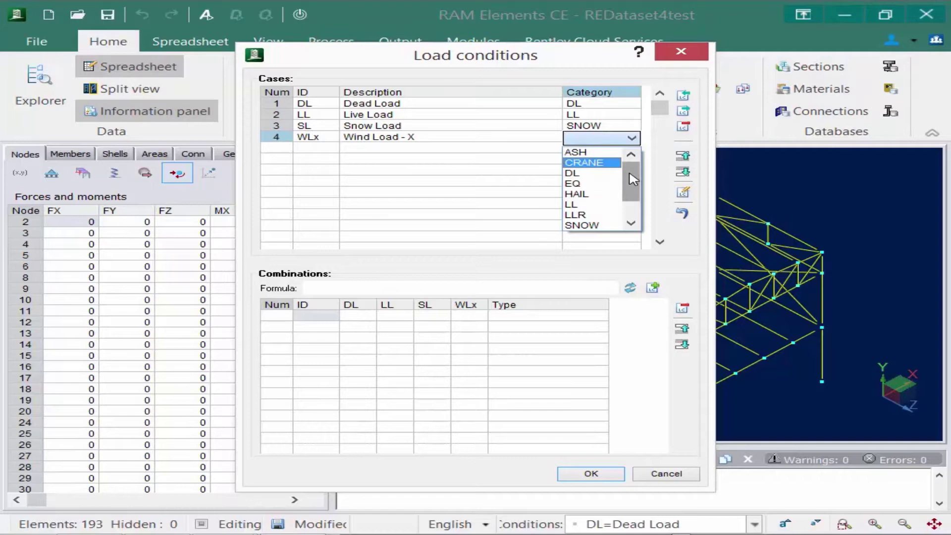
pyautogui.scroll(-1, 631, 189)
pyautogui.click(589, 204)
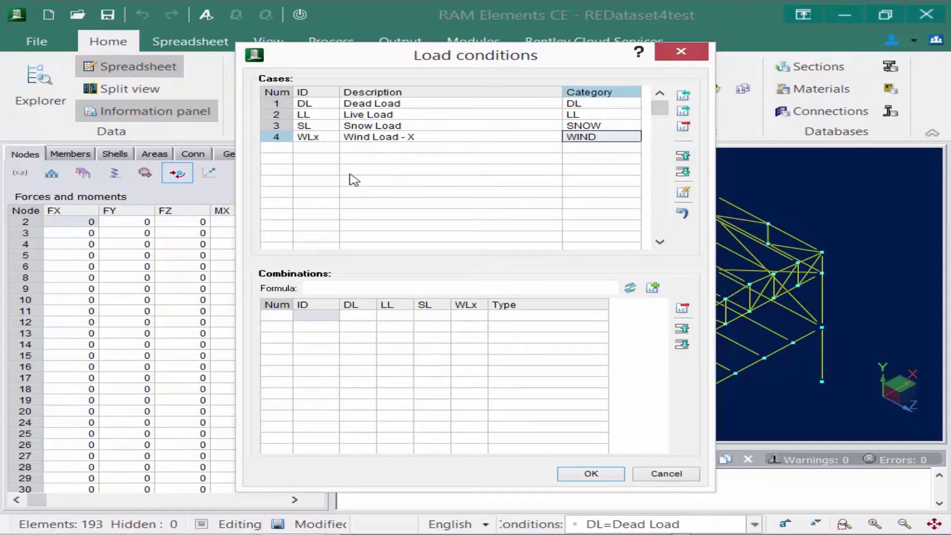
# Add load case WLz 'Wind Load - Z' with category WIND, then scroll back to the top rows.
pyautogui.click(332, 148)
pyautogui.click(333, 148)
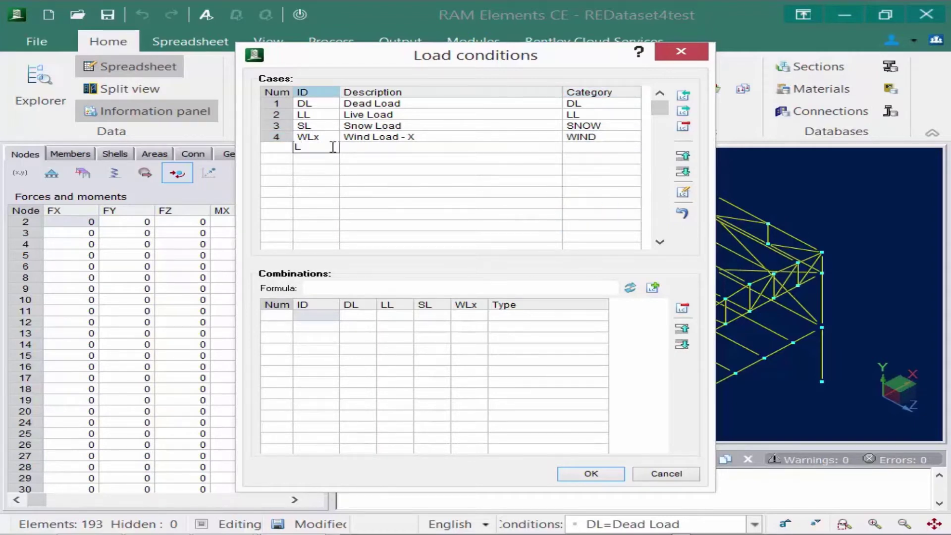
pyautogui.write('WLz')
pyautogui.press('Tab')
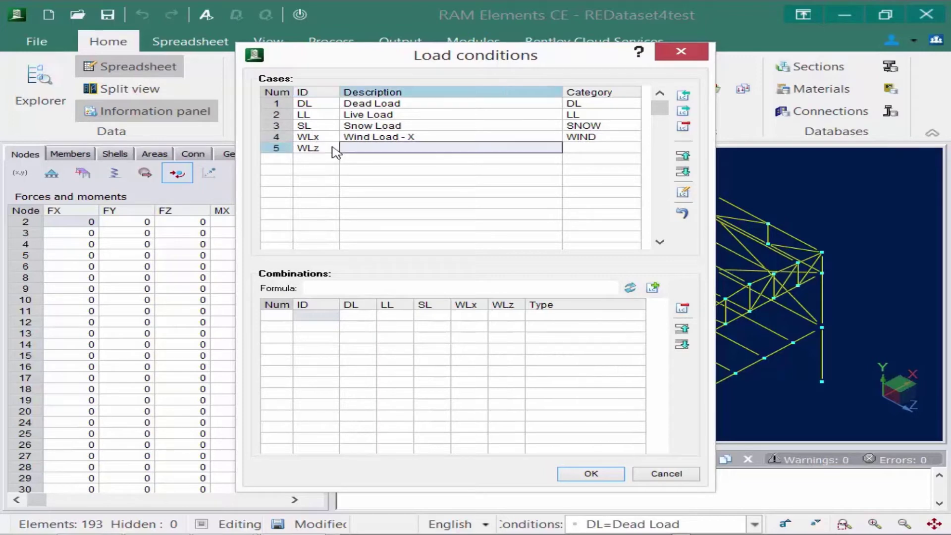
pyautogui.write('Wind Load ')
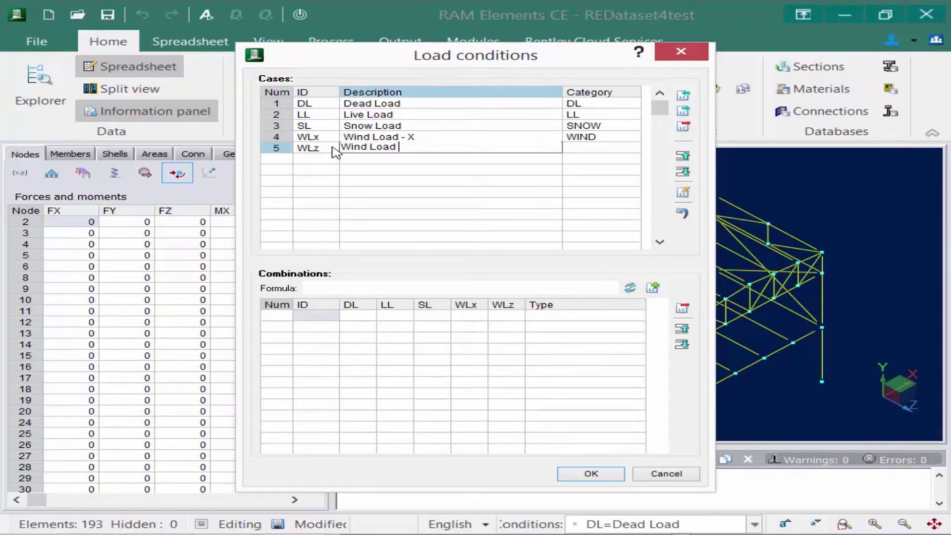
pyautogui.write('- Z')
pyautogui.click(630, 151)
pyautogui.click(630, 152)
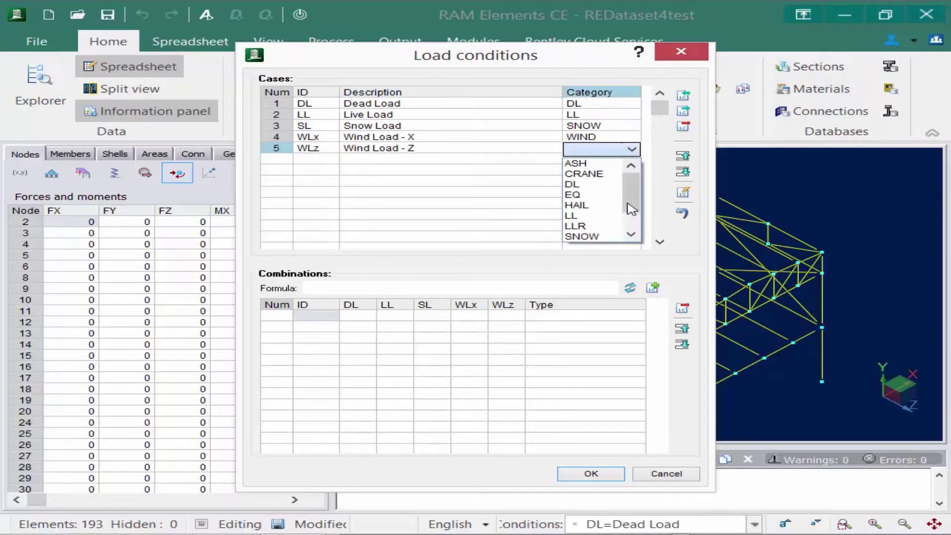
pyautogui.scroll(-1, 633, 212)
pyautogui.scroll(-1, 636, 213)
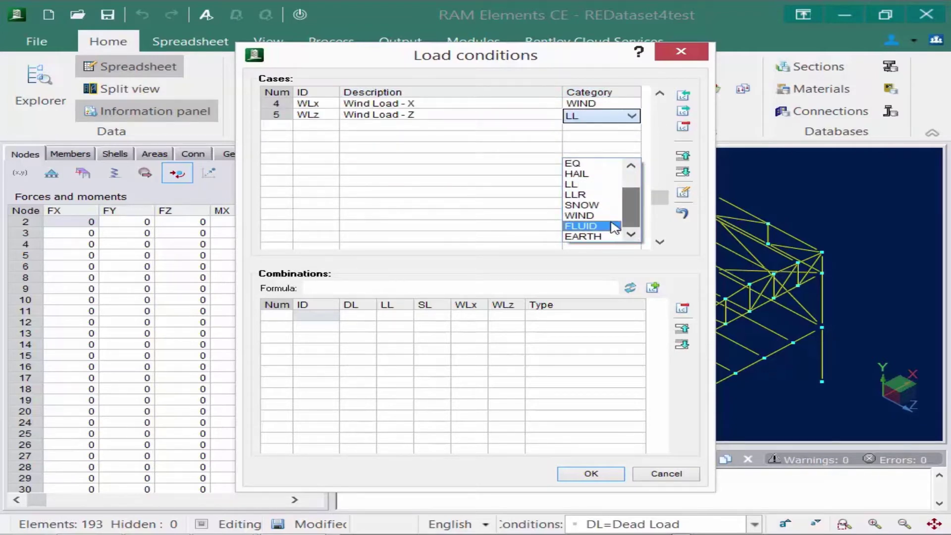
pyautogui.click(608, 216)
pyautogui.click(659, 93)
pyautogui.click(659, 93)
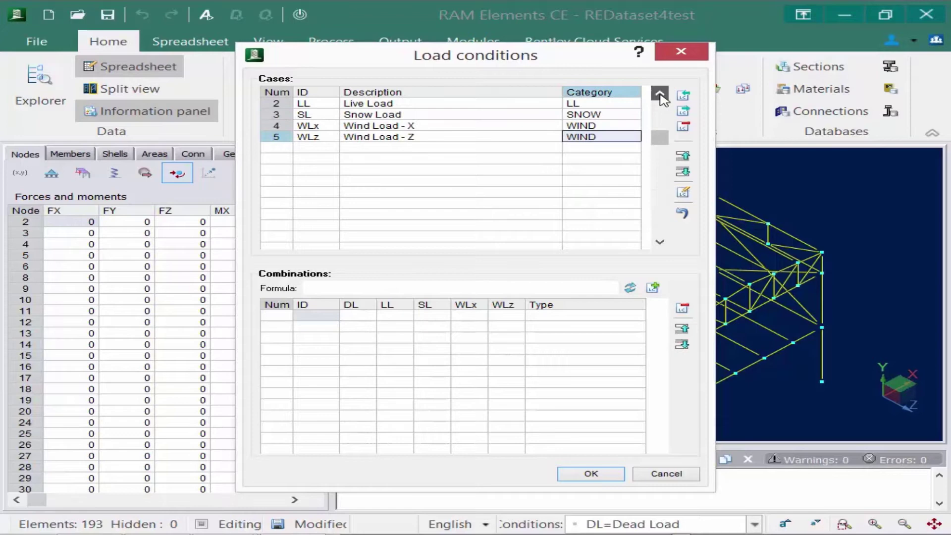
pyautogui.click(659, 93)
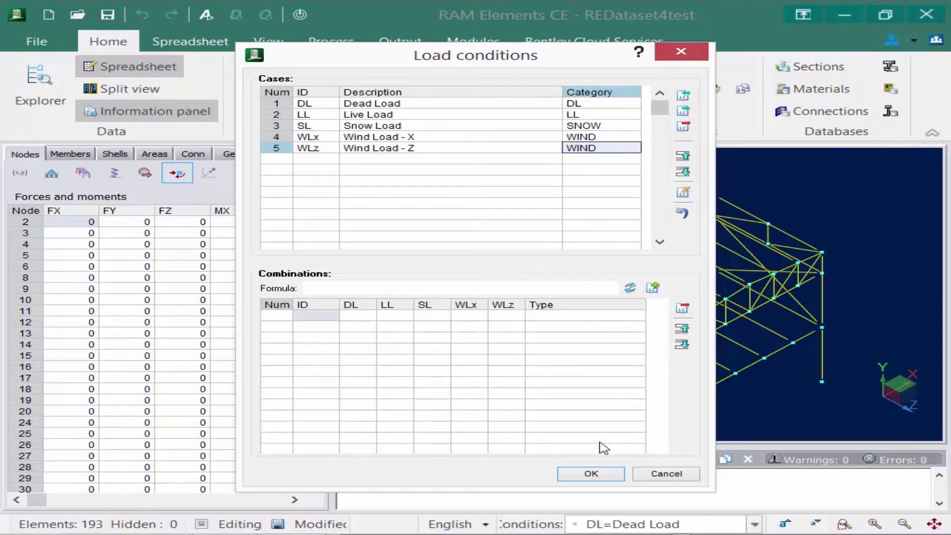
# Confirm the five load cases and set DL=Dead Load as the current load condition.
pyautogui.click(590, 473)
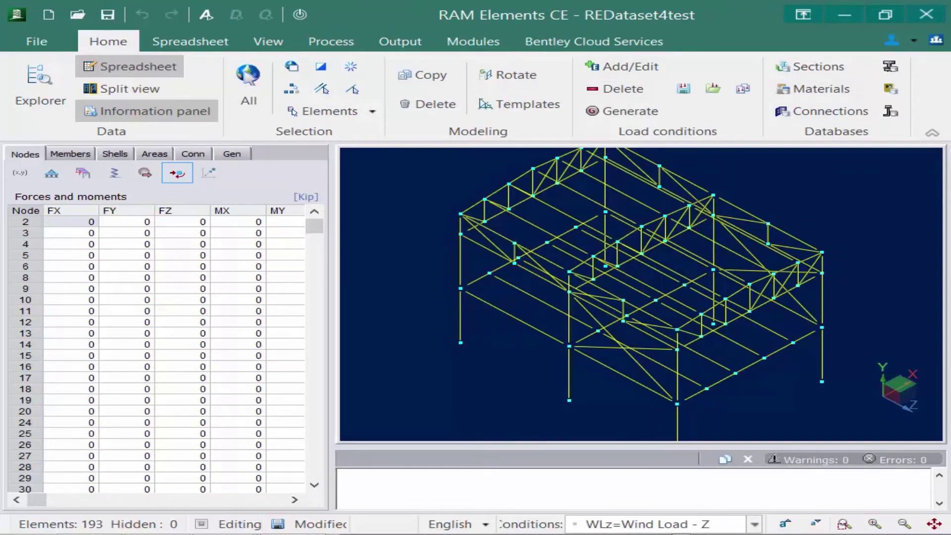
pyautogui.click(753, 525)
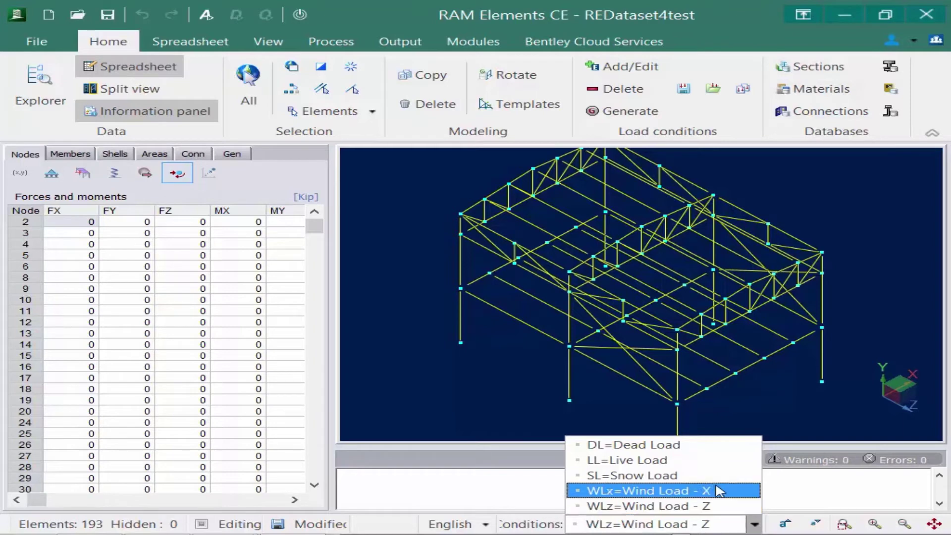
pyautogui.click(683, 444)
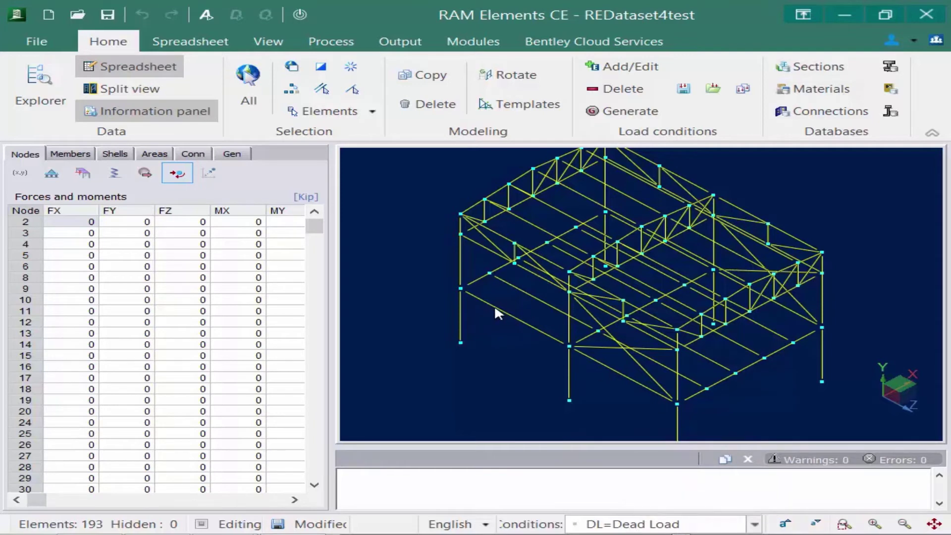
pyautogui.moveTo(495, 308)
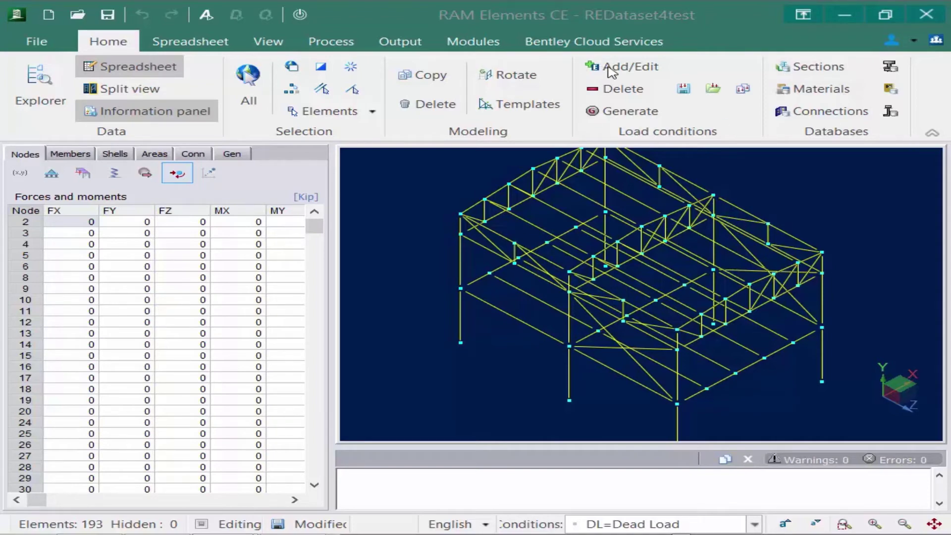
pyautogui.click(612, 72)
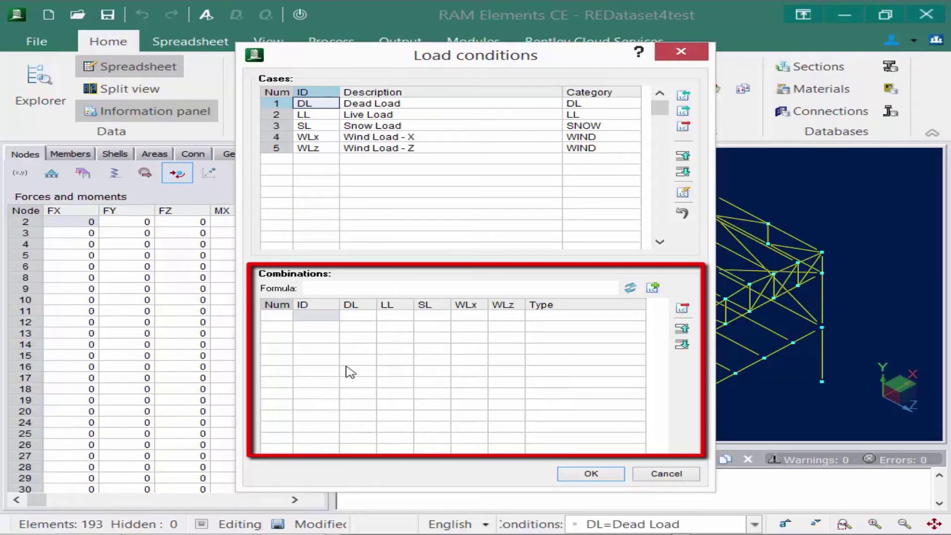
pyautogui.click(325, 318)
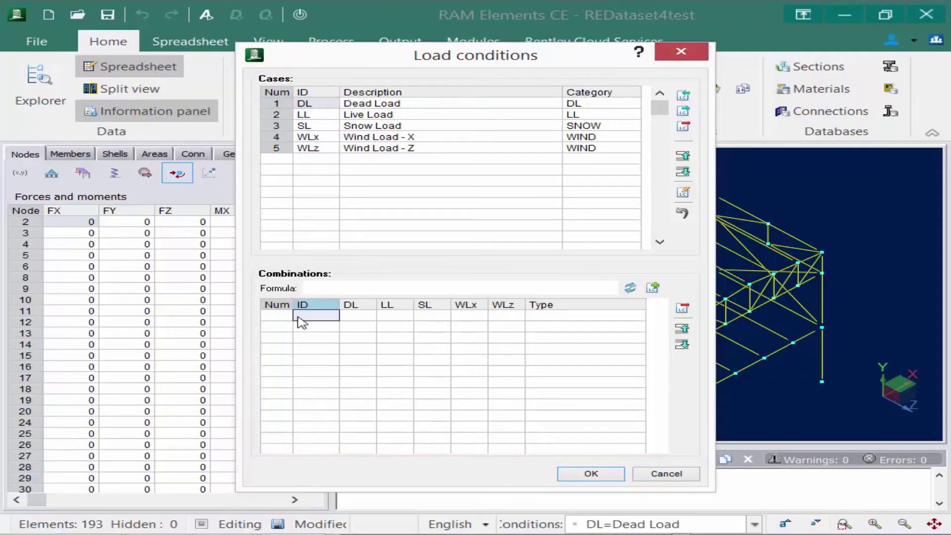
pyautogui.write('DL+LL')
pyautogui.press('Tab')
pyautogui.write('1')
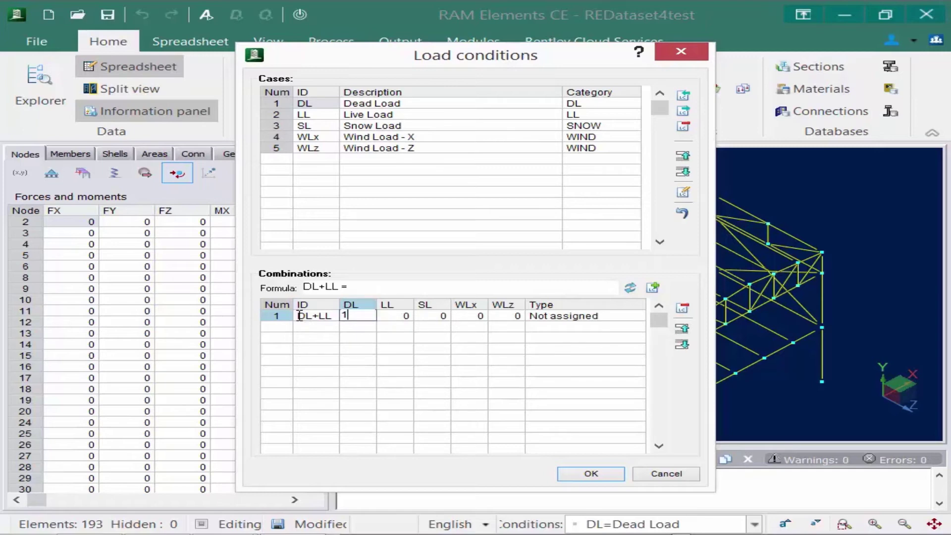
pyautogui.press('Tab')
pyautogui.write('1')
pyautogui.press('Return')
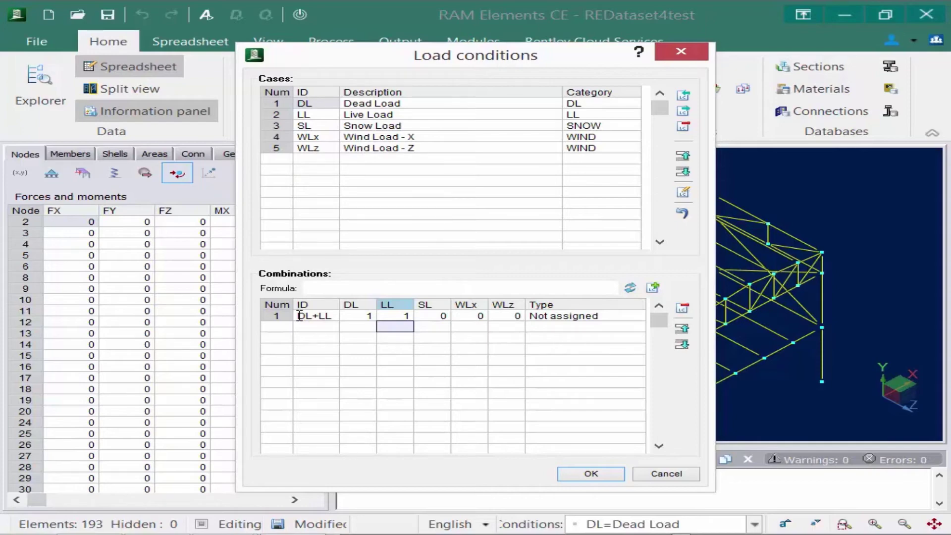
pyautogui.click(676, 476)
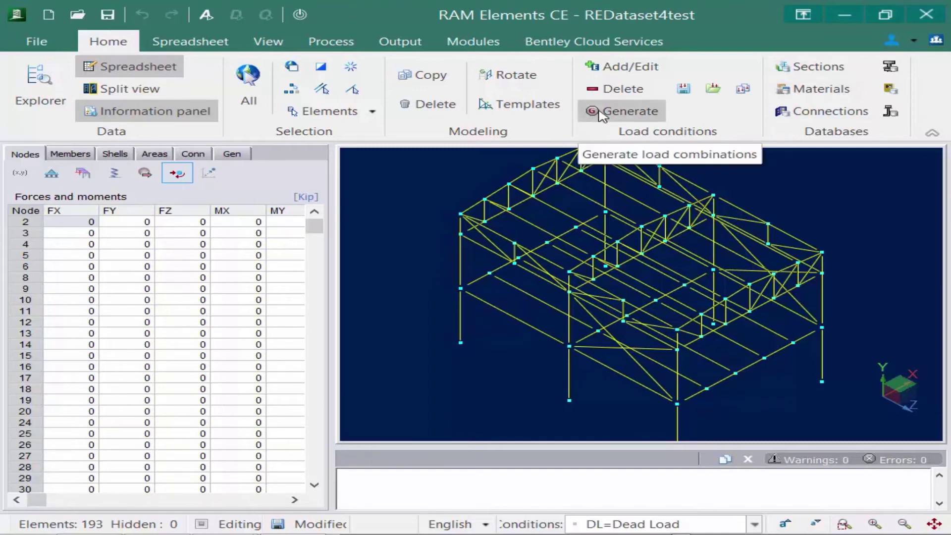
# Open the Generate load combinations dialog from the Load conditions group.
pyautogui.click(600, 113)
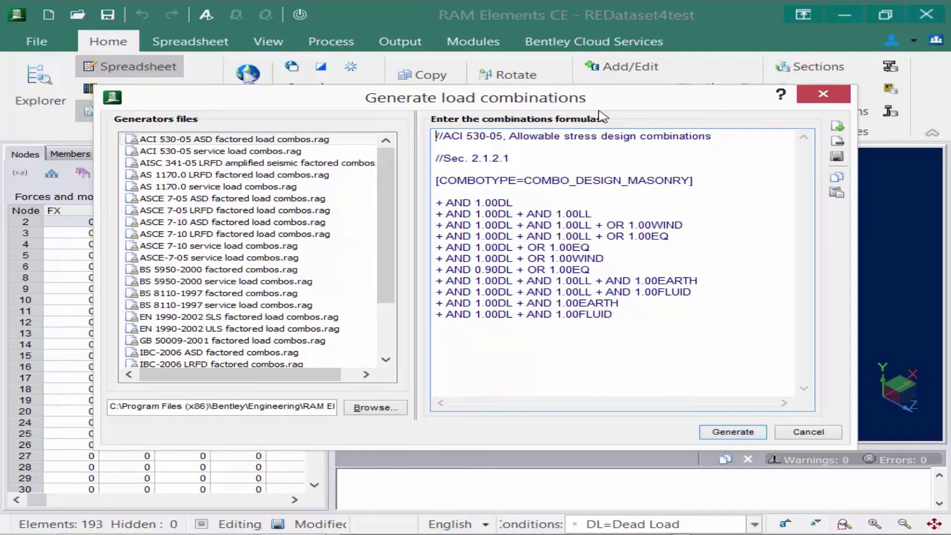
# Select 'ASCE 7-10 LRFD factored load combos.rag' and scroll through its formulas.
pyautogui.click(190, 234)
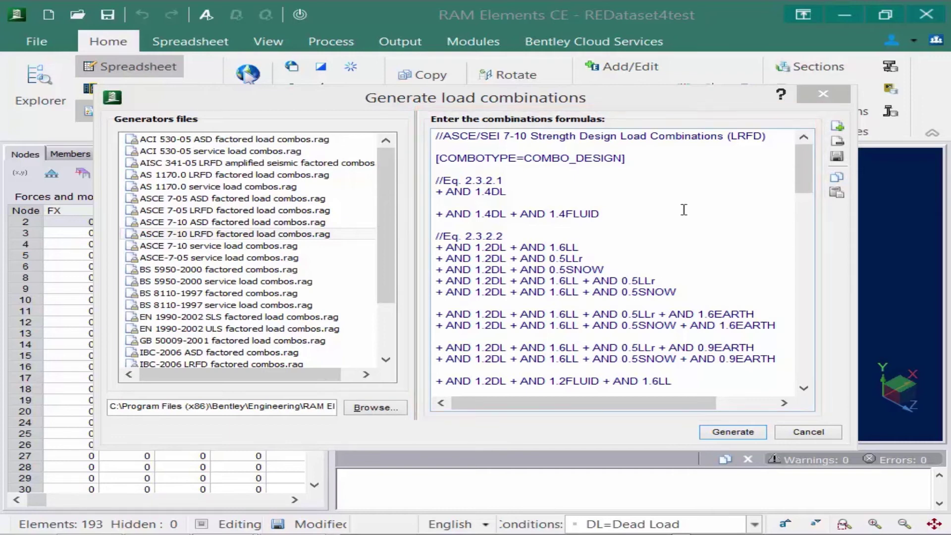
pyautogui.moveTo(804, 183); pyautogui.dragTo(801, 204)
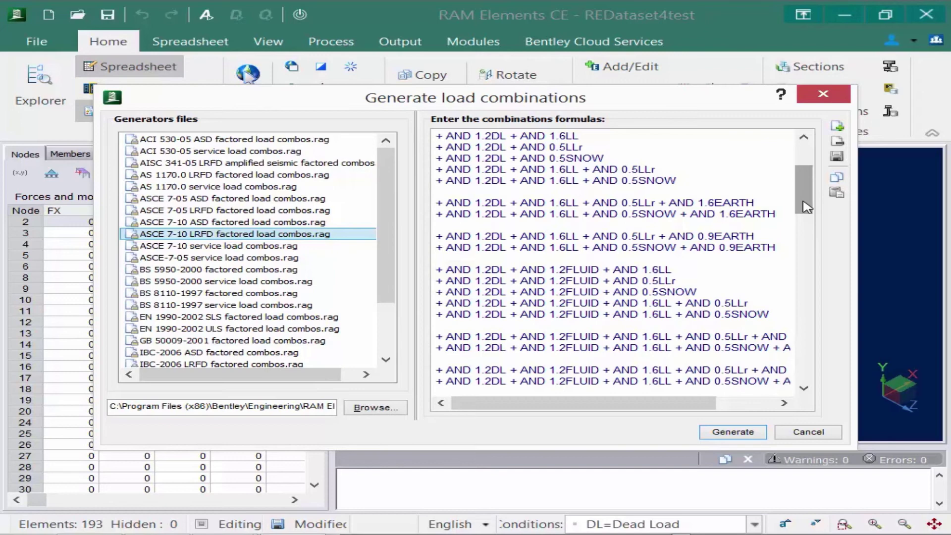
pyautogui.moveTo(807, 207); pyautogui.dragTo(812, 235)
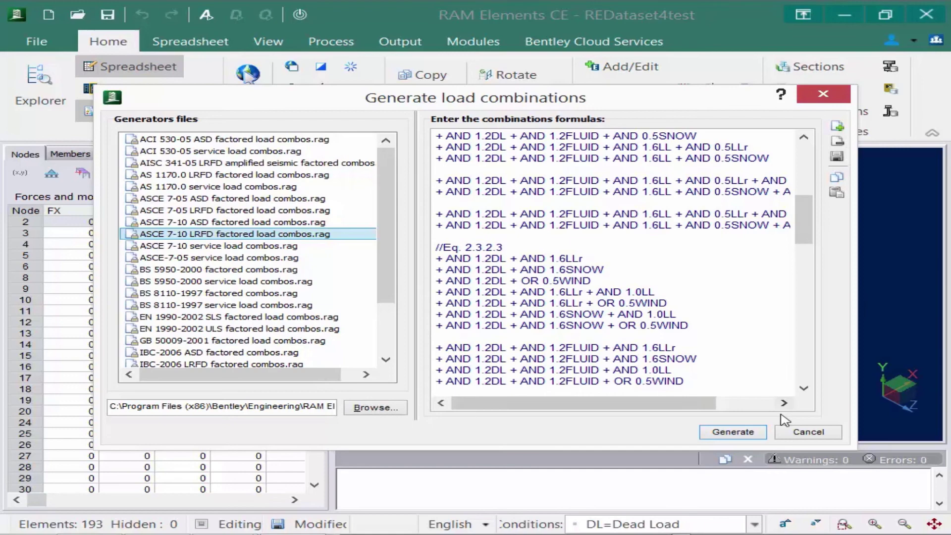
# Generate and accept all 22 ASCE 7-10 LRFD combinations, D1=1.4DL onward.
pyautogui.click(743, 435)
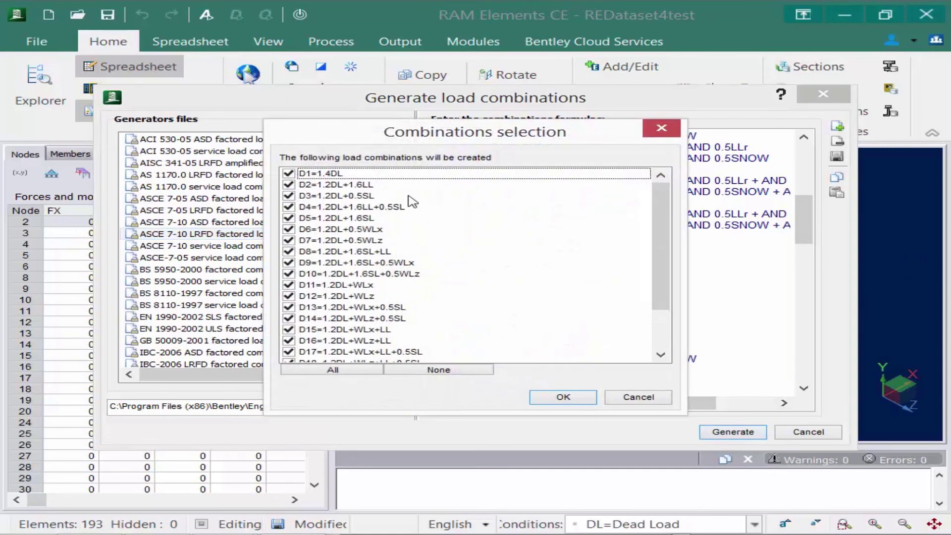
pyautogui.moveTo(656, 208); pyautogui.dragTo(671, 190)
pyautogui.moveTo(662, 195)
pyautogui.mouseDown()
pyautogui.moveTo(654, 250)
pyautogui.moveTo(654, 188)
pyautogui.mouseUp()
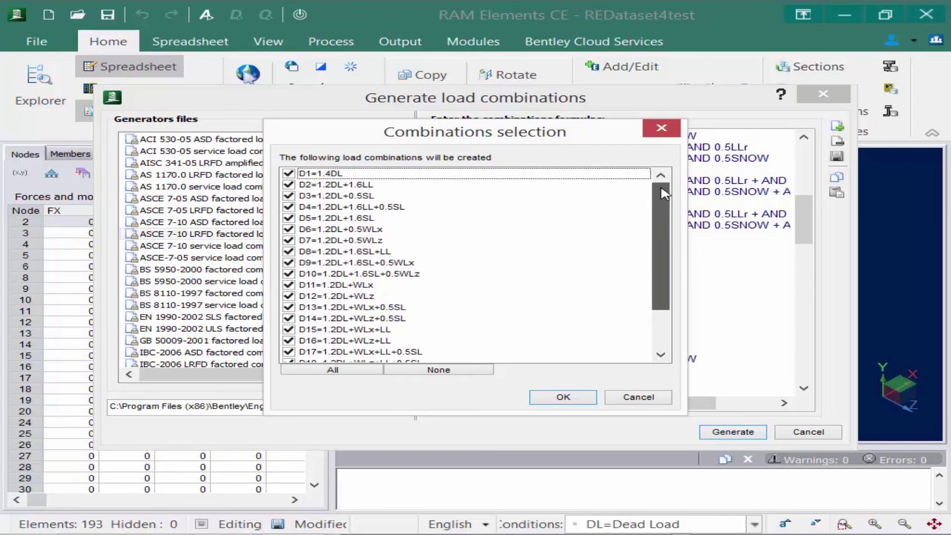
pyautogui.click(558, 400)
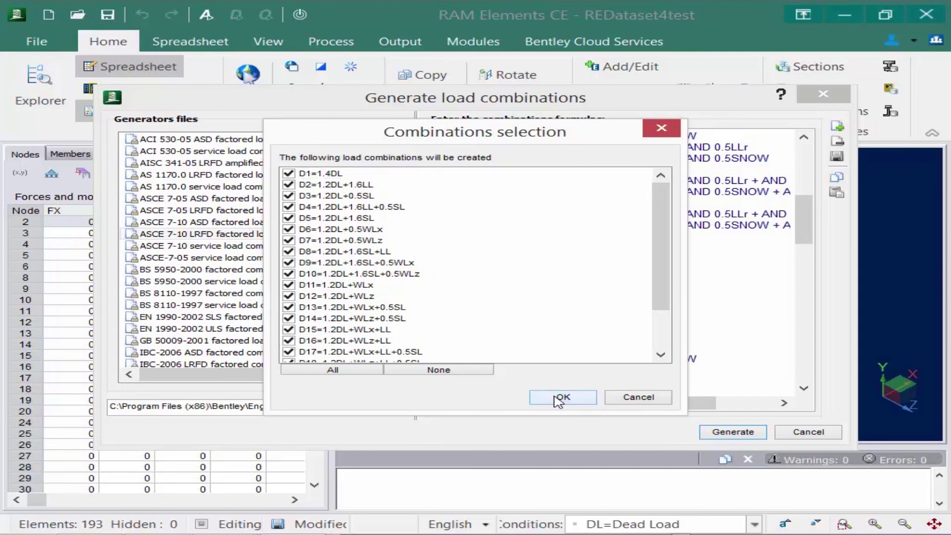
pyautogui.click(625, 300)
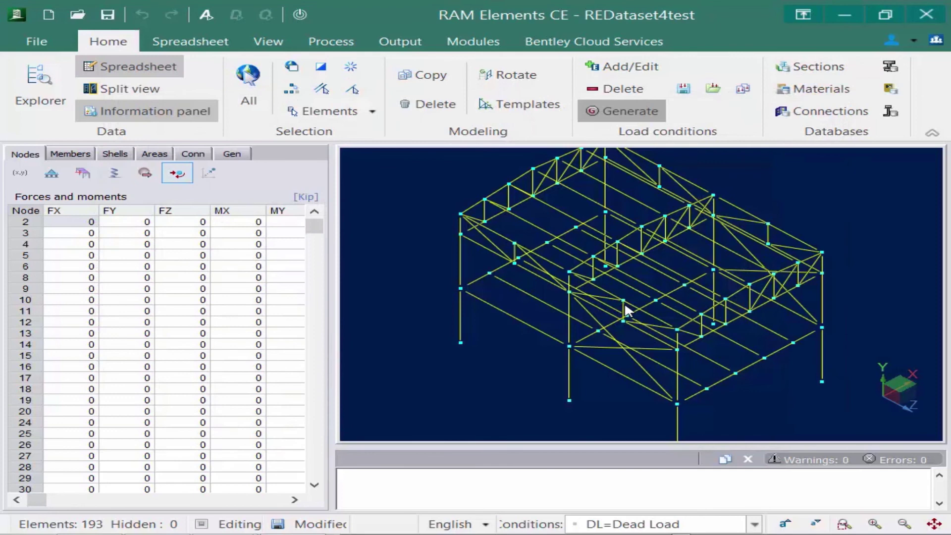
pyautogui.click(754, 525)
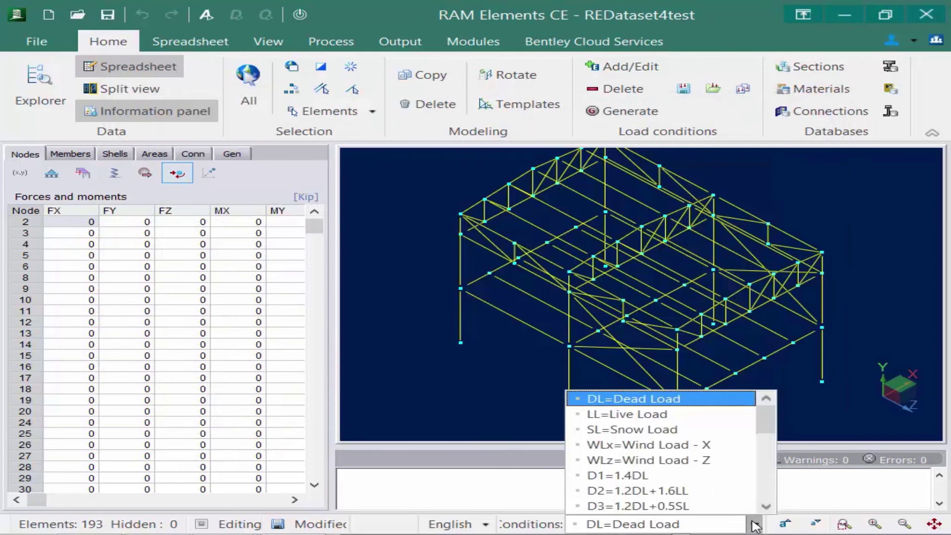
pyautogui.scroll(-3, 711, 458)
pyautogui.scroll(-3, 712, 457)
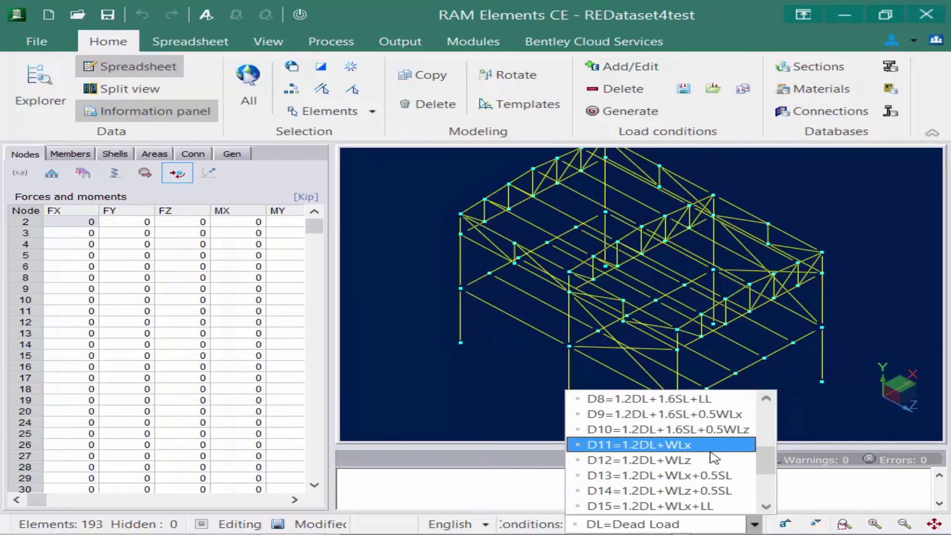
pyautogui.scroll(5, 716, 461)
pyautogui.scroll(2, 717, 456)
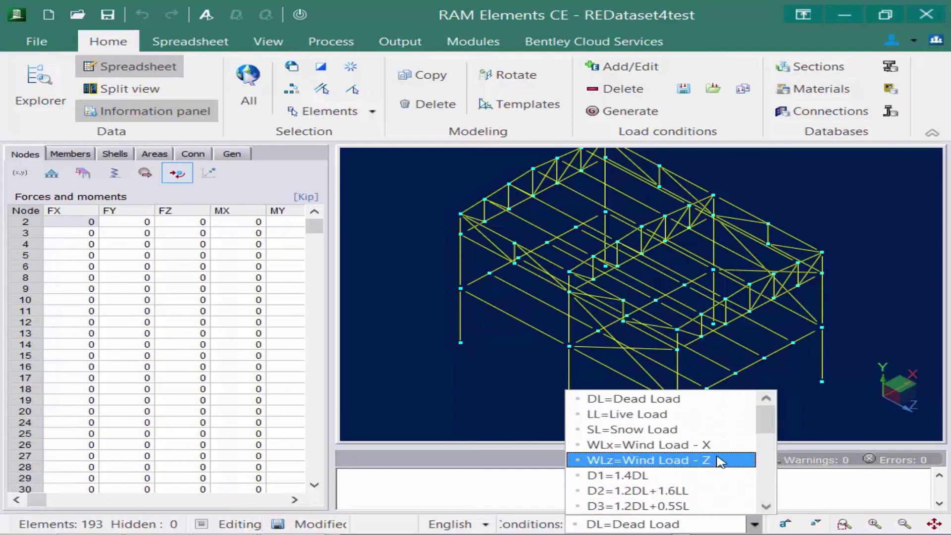
pyautogui.click(575, 8)
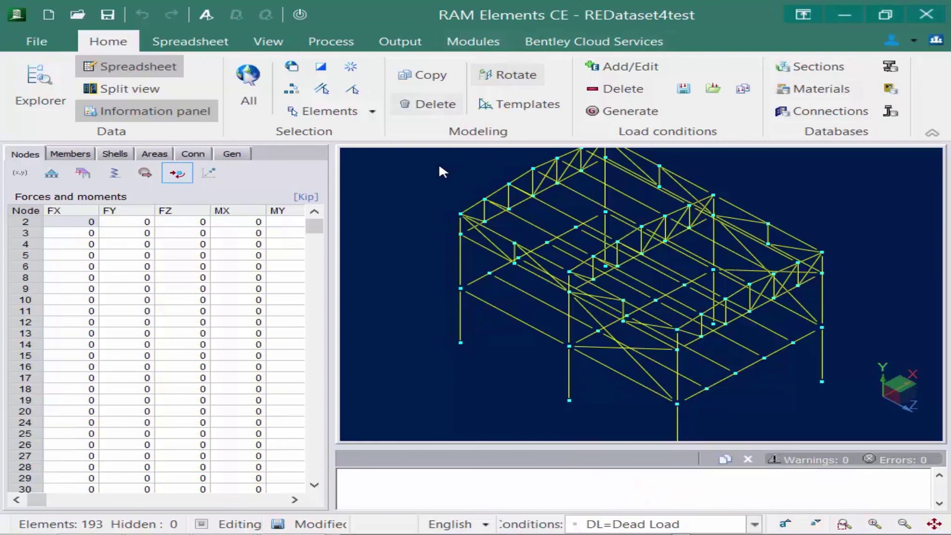